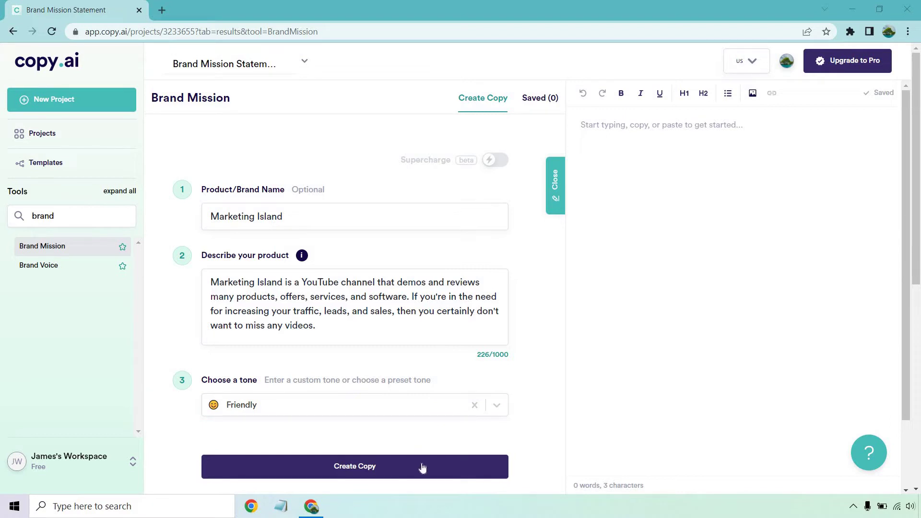
- Run Create Copy for Marketing Island and review the generated Brand Mission statements
click(422, 467)
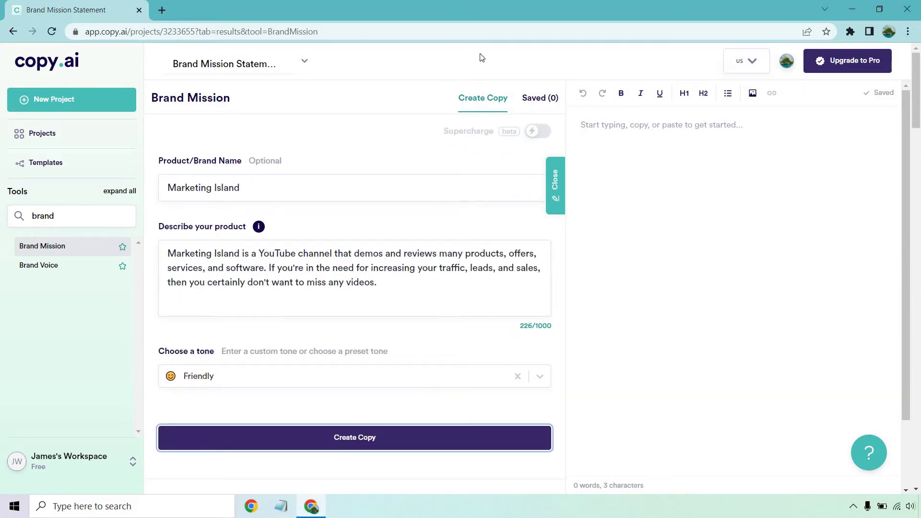
scroll(421, 169, down, 15)
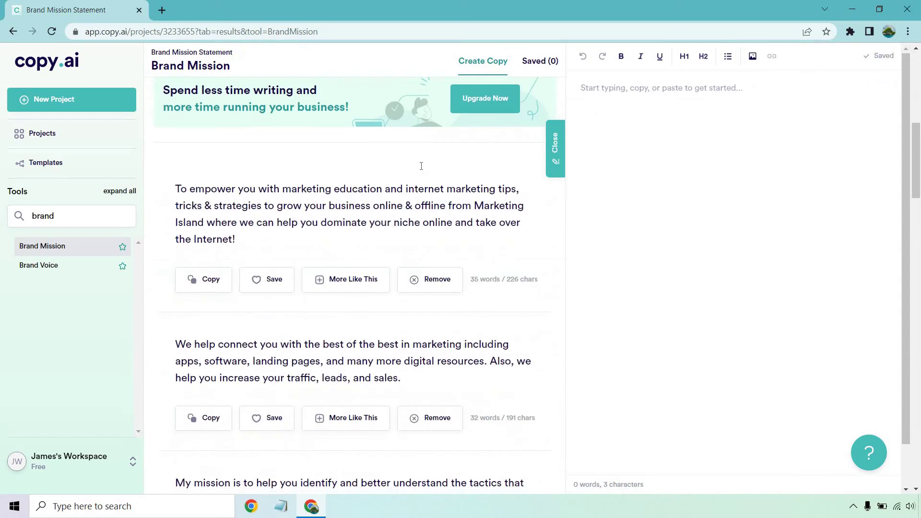
scroll(422, 180, down, 20)
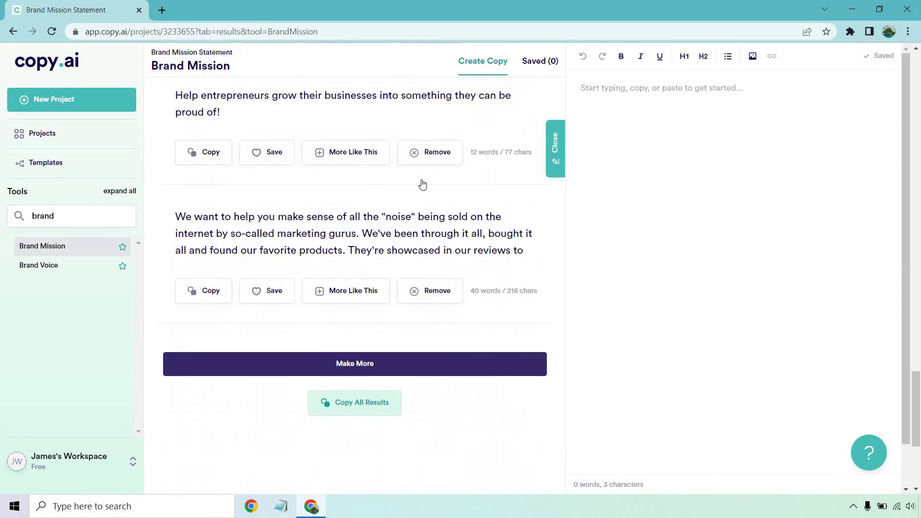
scroll(424, 184, up, 20)
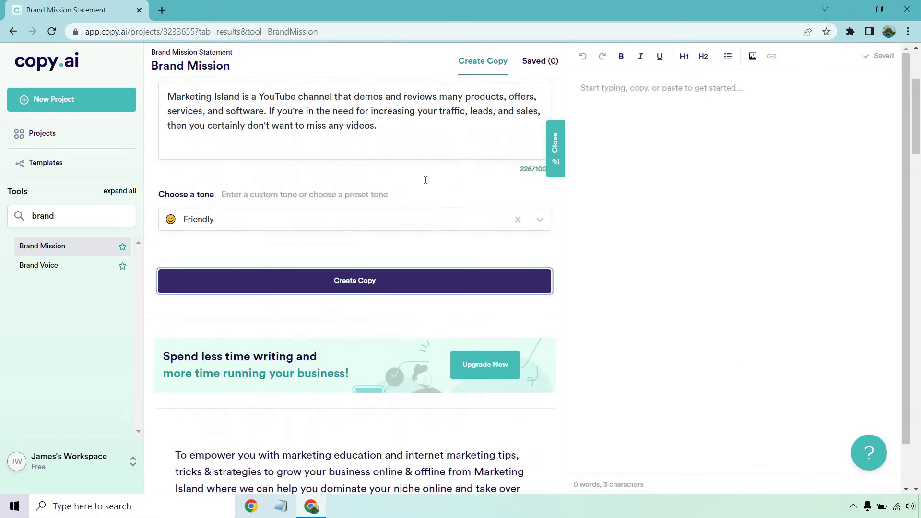
scroll(426, 182, down, 2)
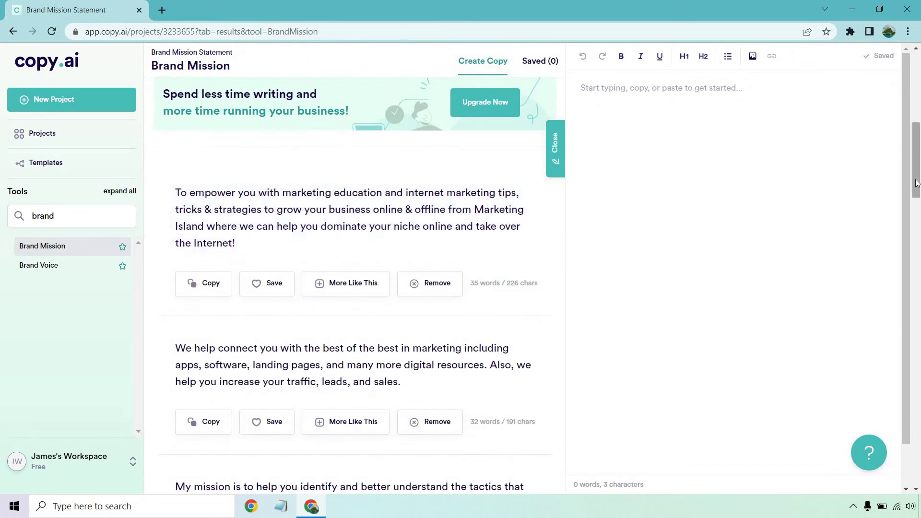
scroll(917, 191, down, 2)
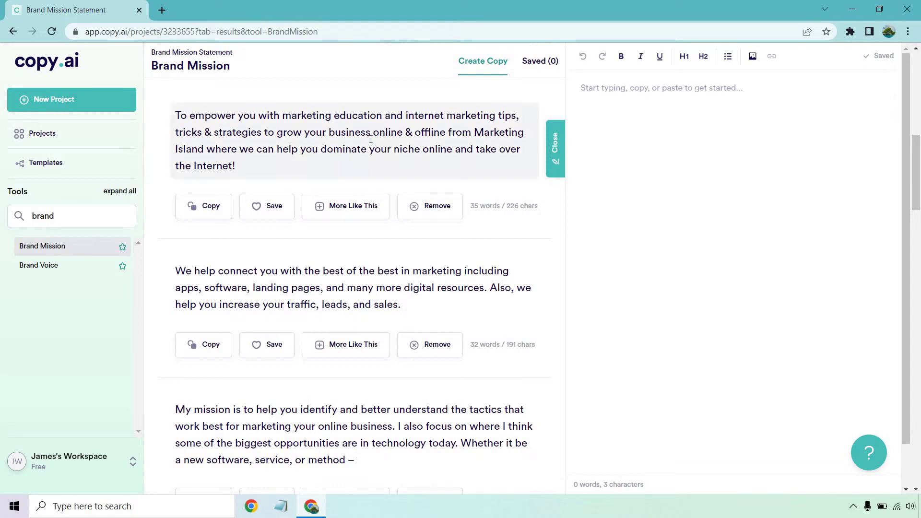
scroll(753, 249, down, 2)
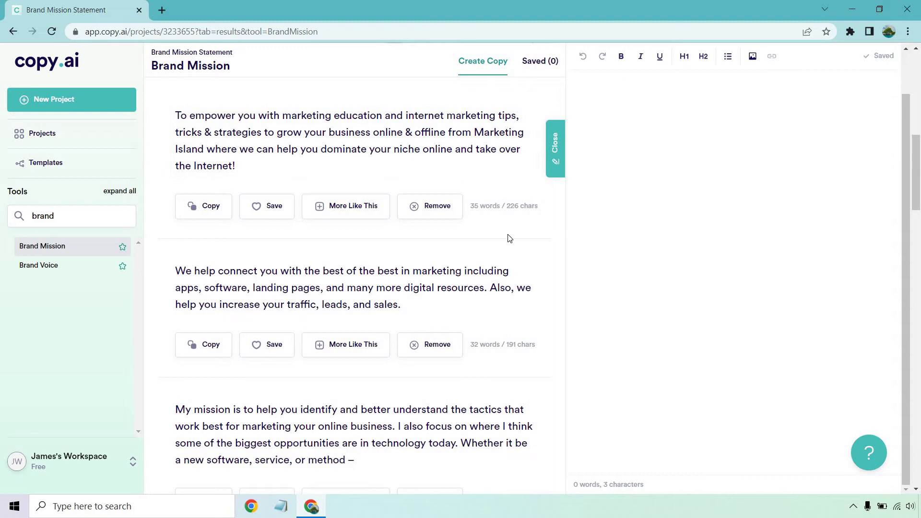
scroll(509, 238, down, 3)
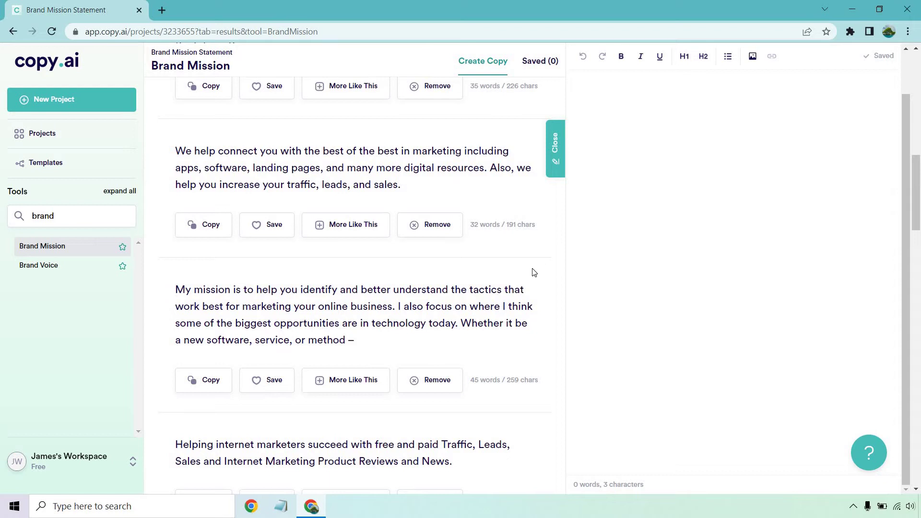
- Paste the 'We help connect you…' statement into the editor as the first paragraph
click(221, 234)
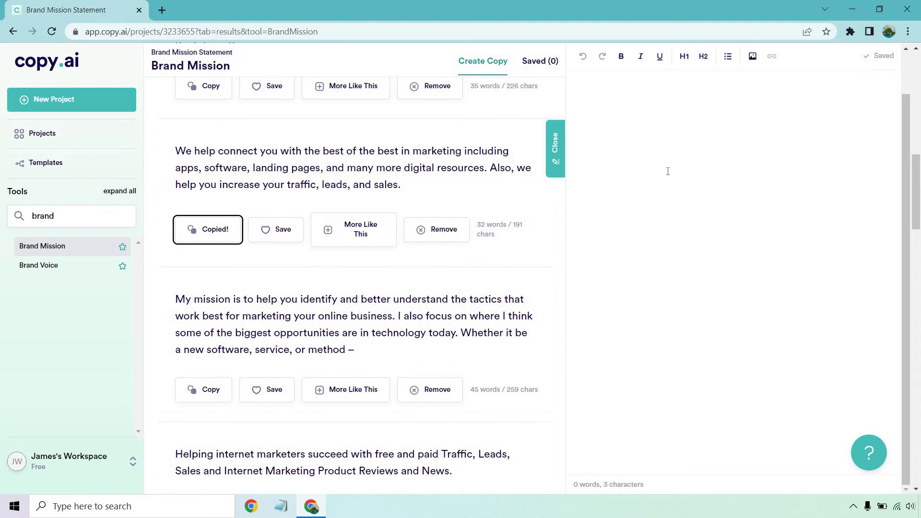
scroll(676, 114, up, 3)
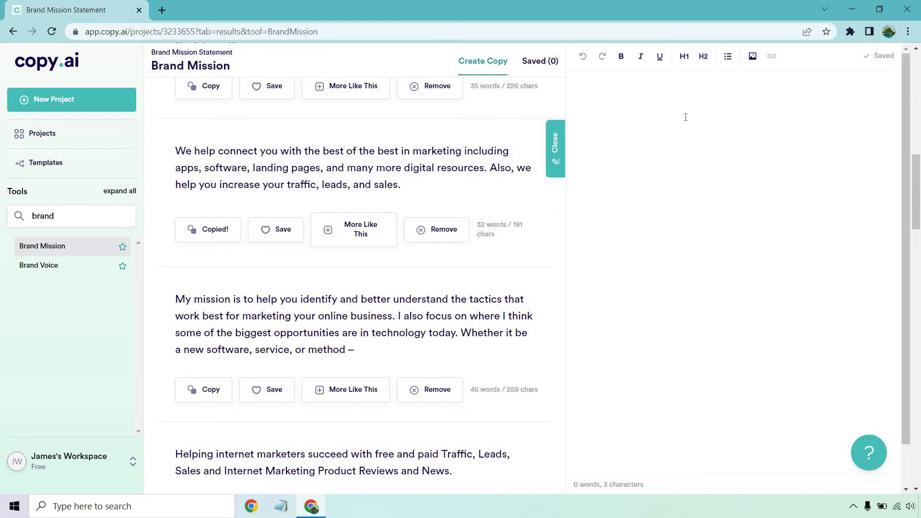
key(ctrl+v)
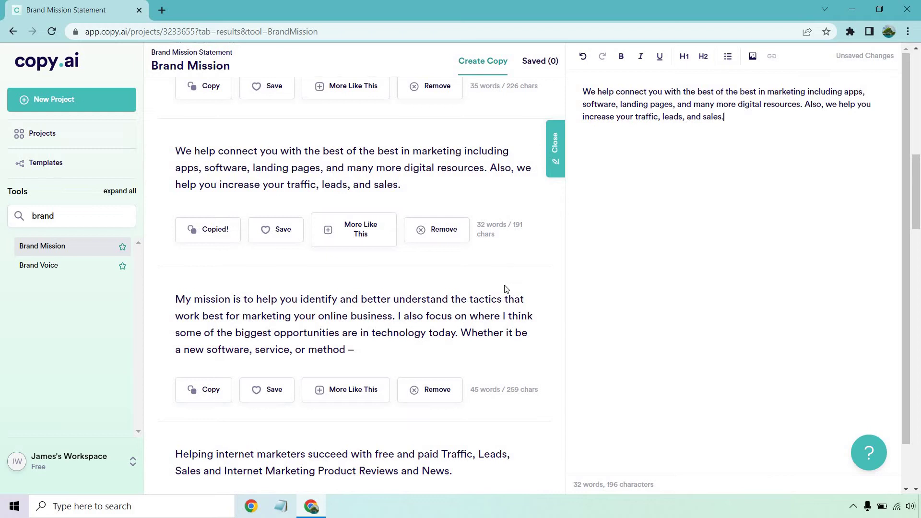
- Add the 'My mission is to help you…' statement below it as a second paragraph
scroll(501, 287, down, 2)
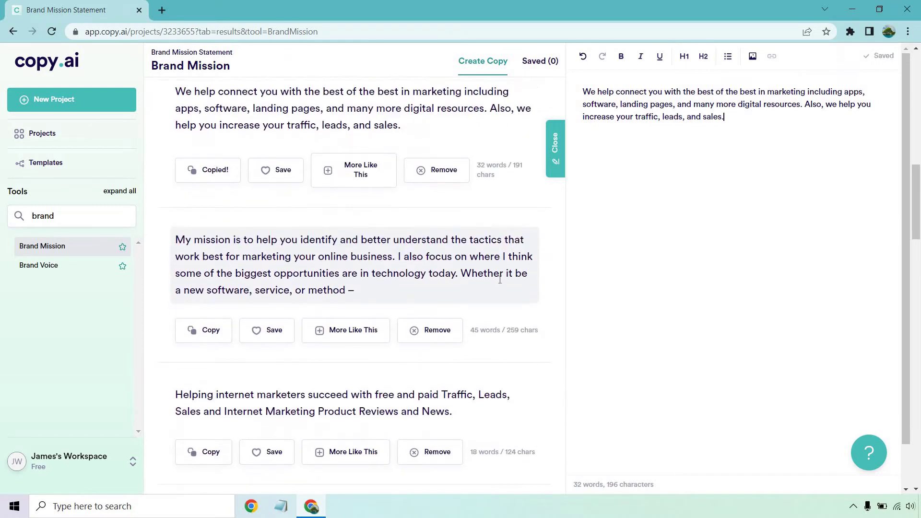
scroll(514, 277, down, 1)
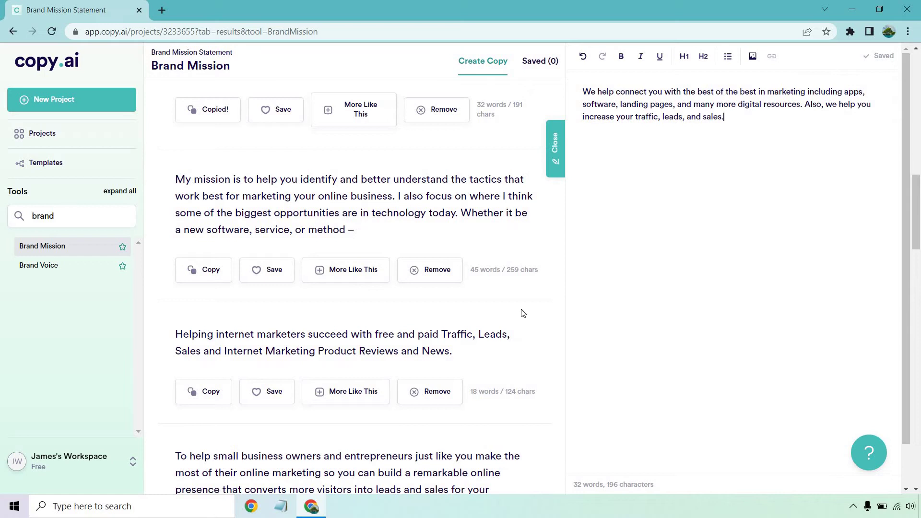
click(220, 267)
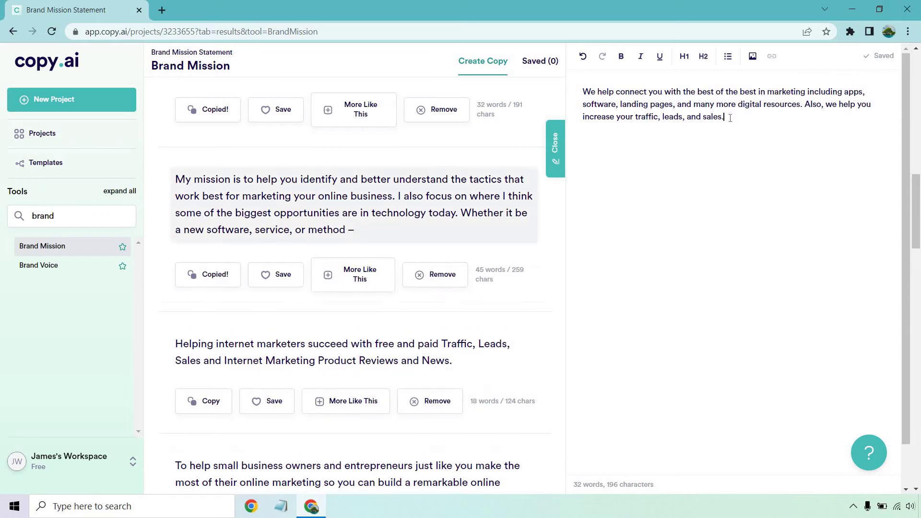
click(730, 118)
key(Return)
key(ctrl+v)
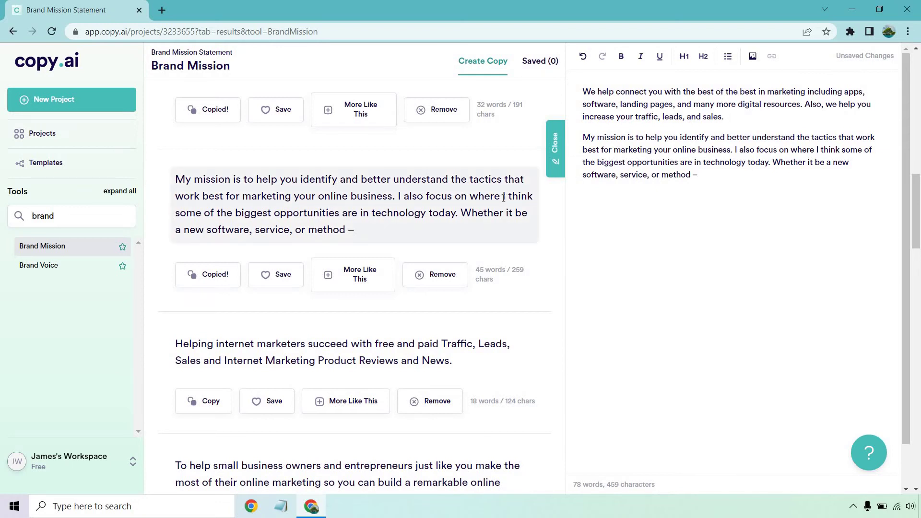
scroll(514, 177, down, 3)
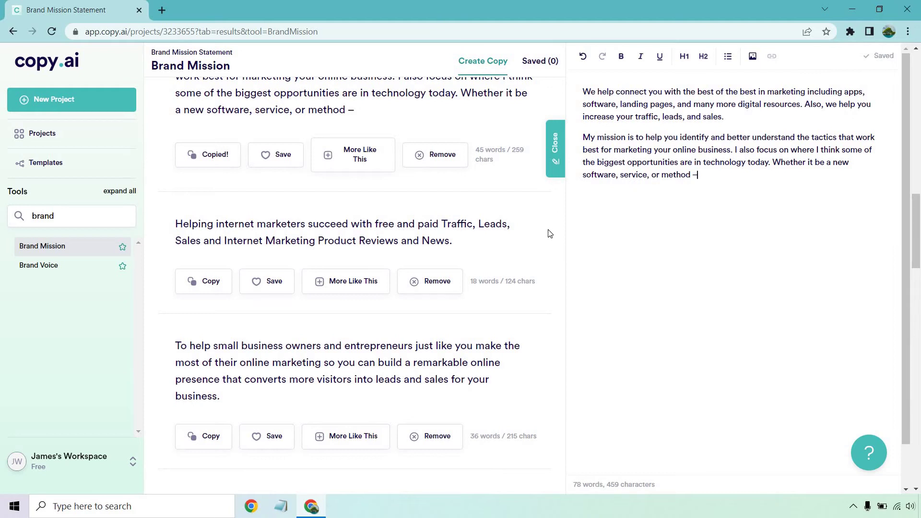
scroll(542, 228, down, 1)
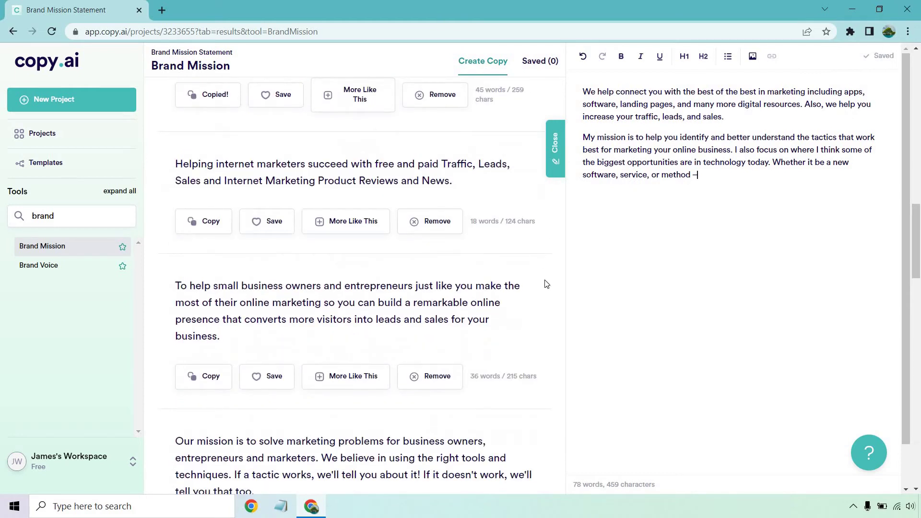
scroll(542, 271, down, 1)
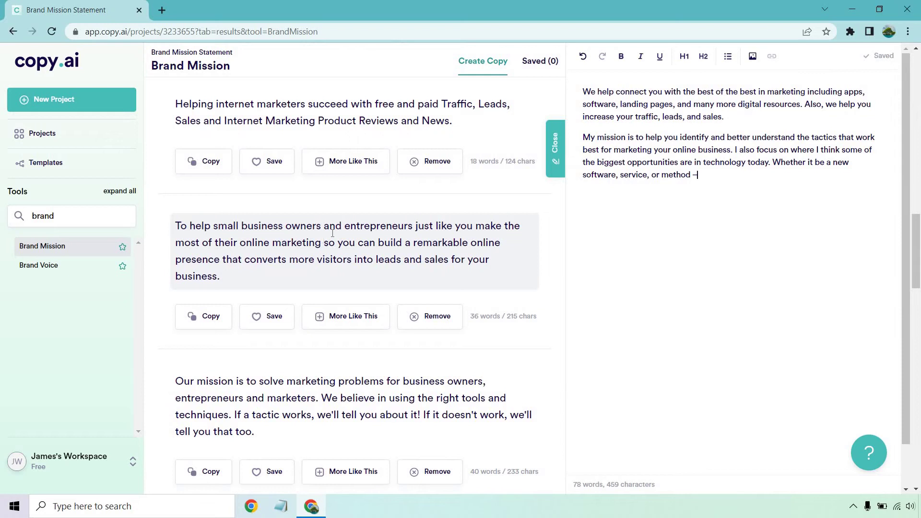
scroll(456, 222, down, 3)
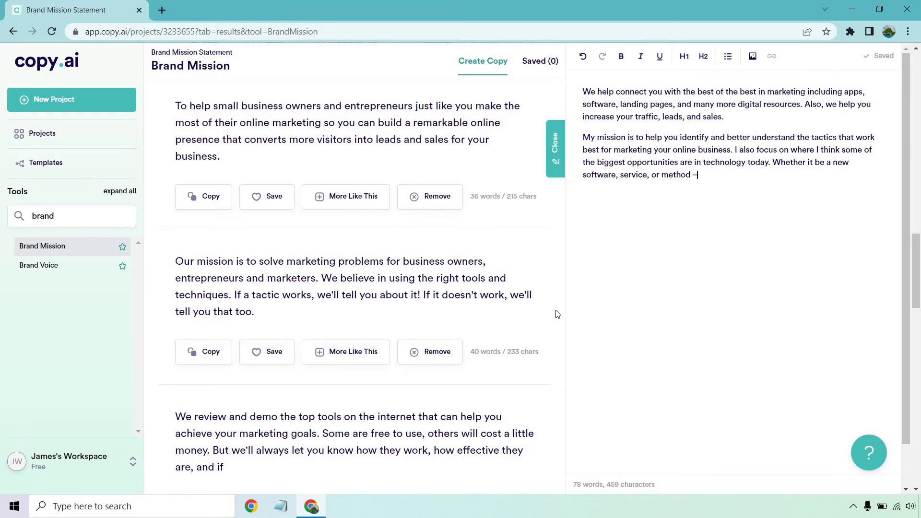
scroll(557, 314, down, 1)
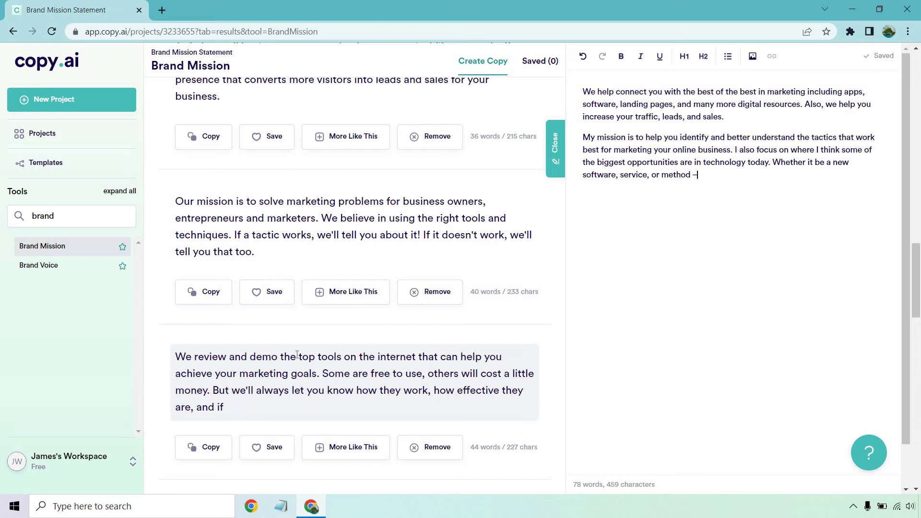
scroll(310, 363, down, 6)
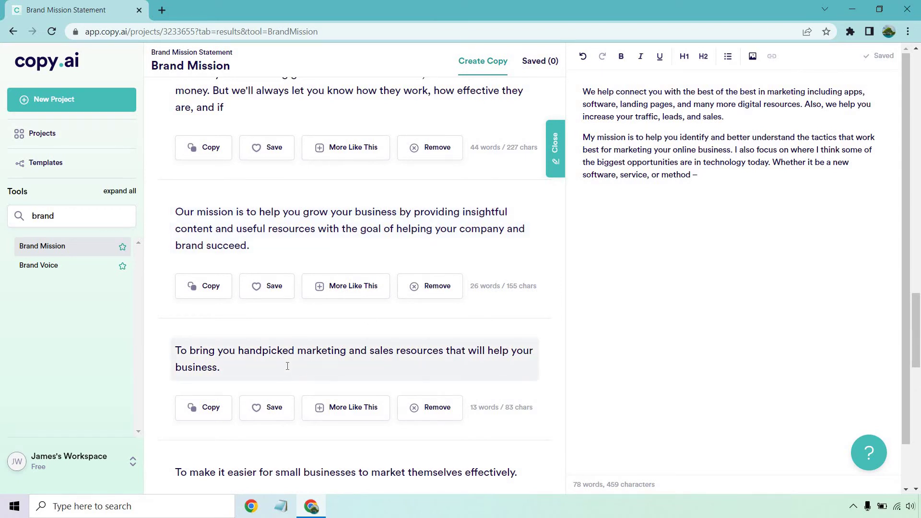
scroll(295, 336, down, 3)
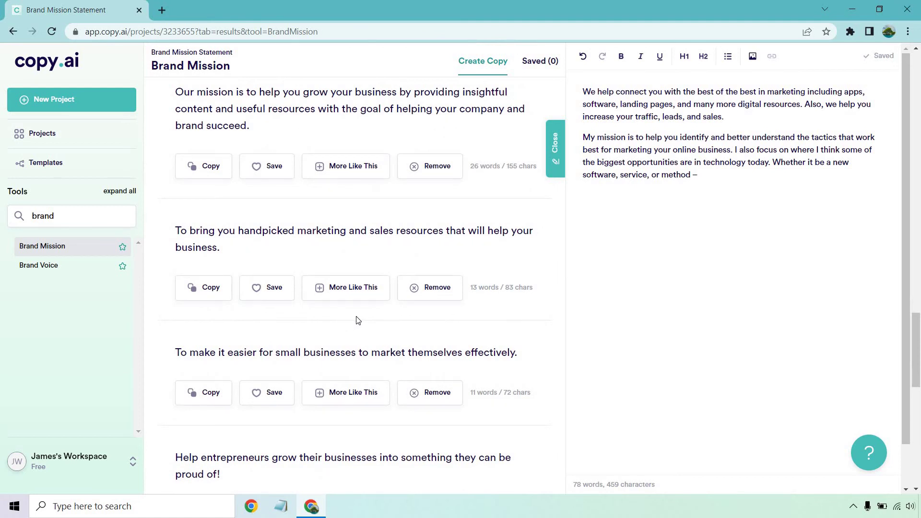
scroll(426, 326, down, 3)
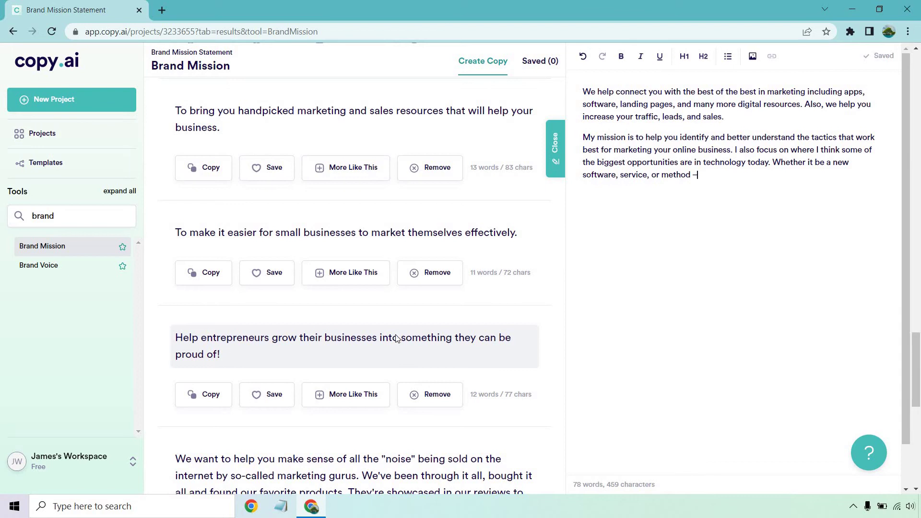
scroll(398, 355, down, 3)
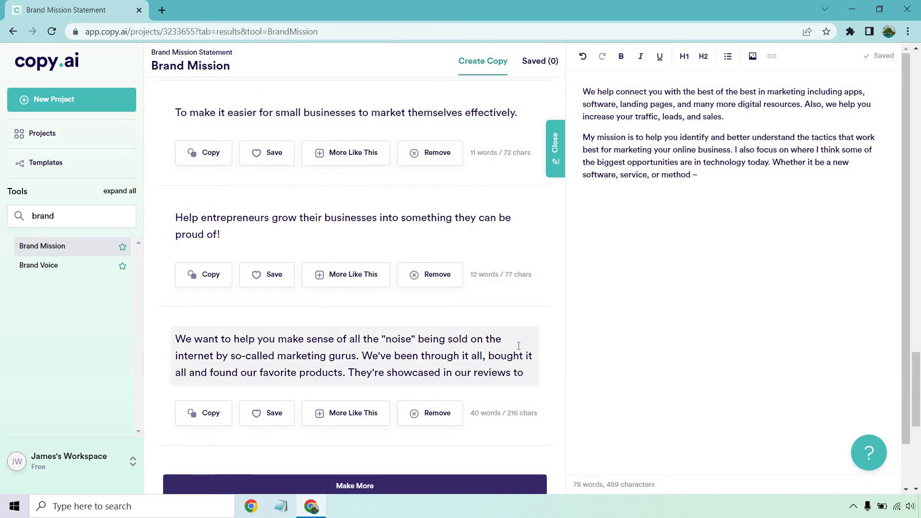
- Swap the trailing dash for a period so it reads 'software, service, or method.'
scroll(524, 348, up, 9)
scroll(523, 349, up, 15)
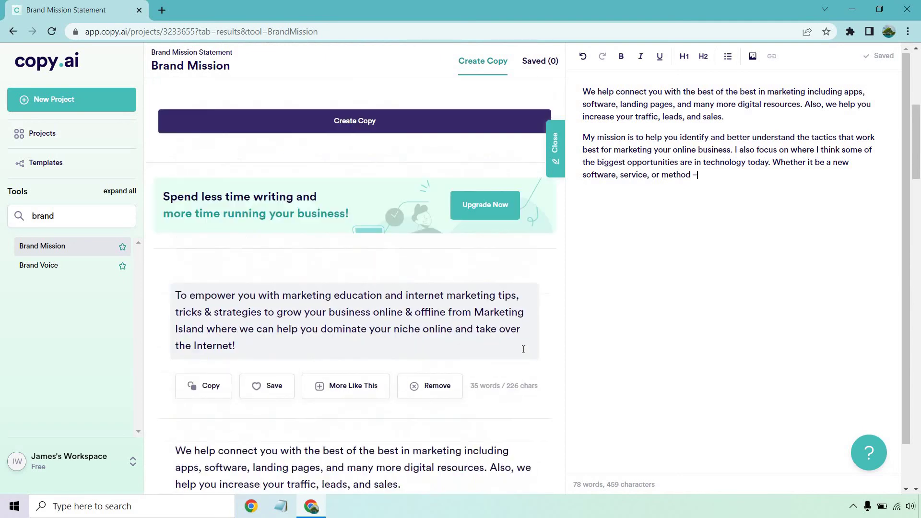
scroll(523, 343, down, 2)
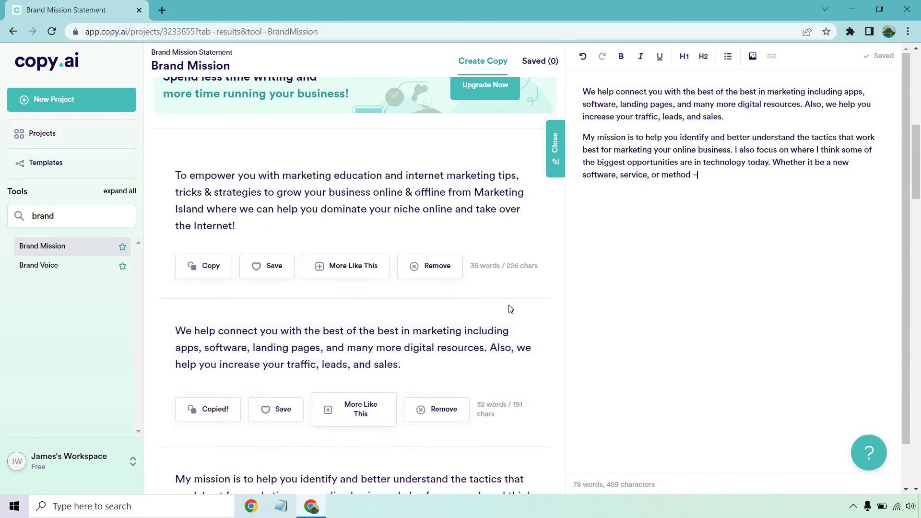
scroll(509, 314, up, 10)
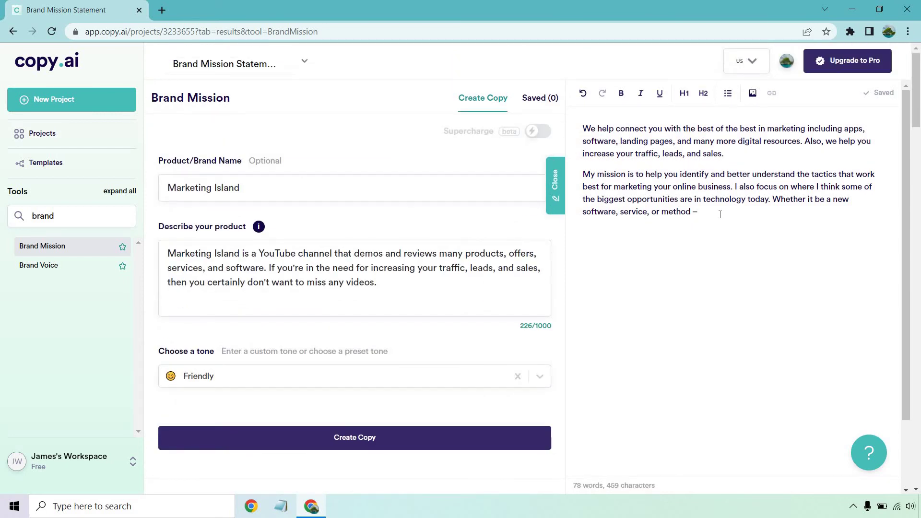
key(BackSpace)
key(BackSpace)
text(.)
drag(266, 267, 316, 214)
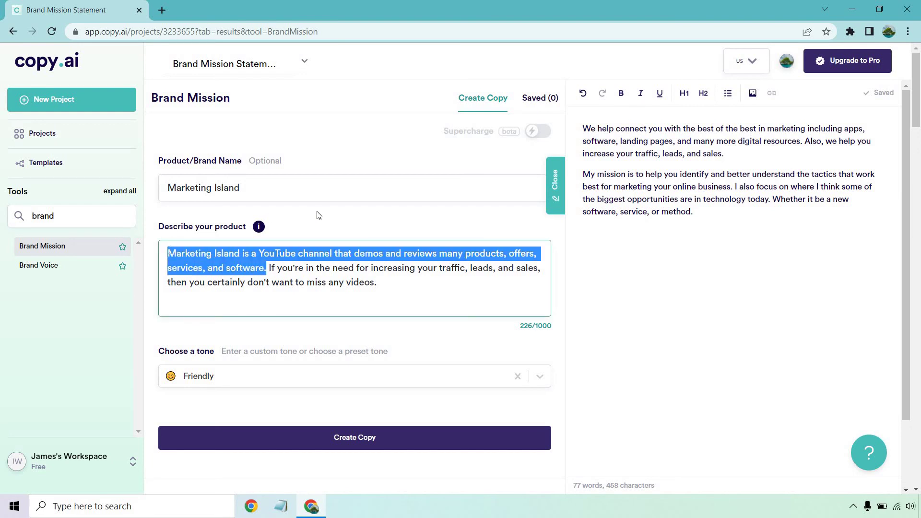
click(395, 229)
scroll(396, 230, down, 5)
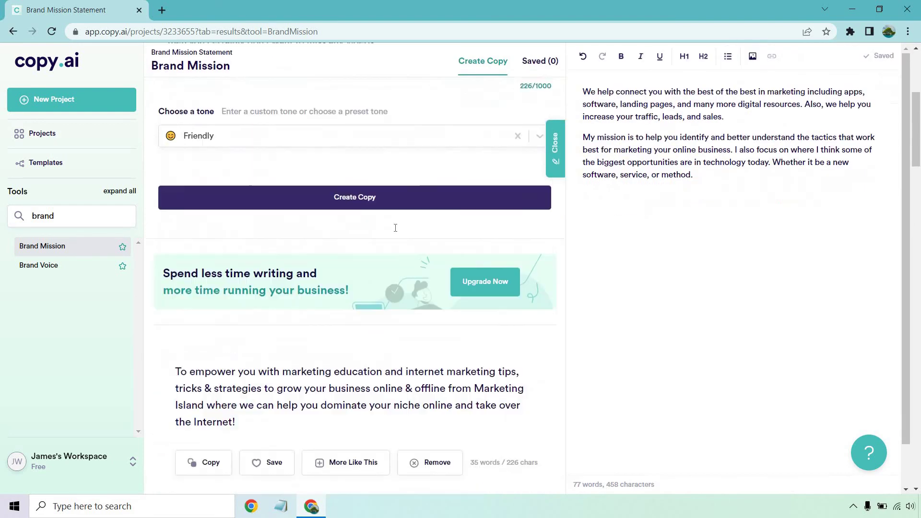
scroll(395, 228, down, 7)
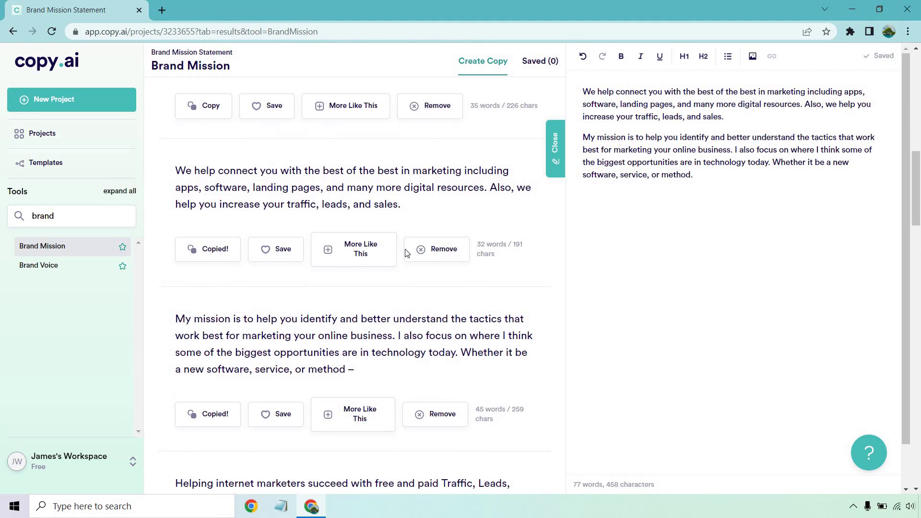
scroll(403, 249, up, 12)
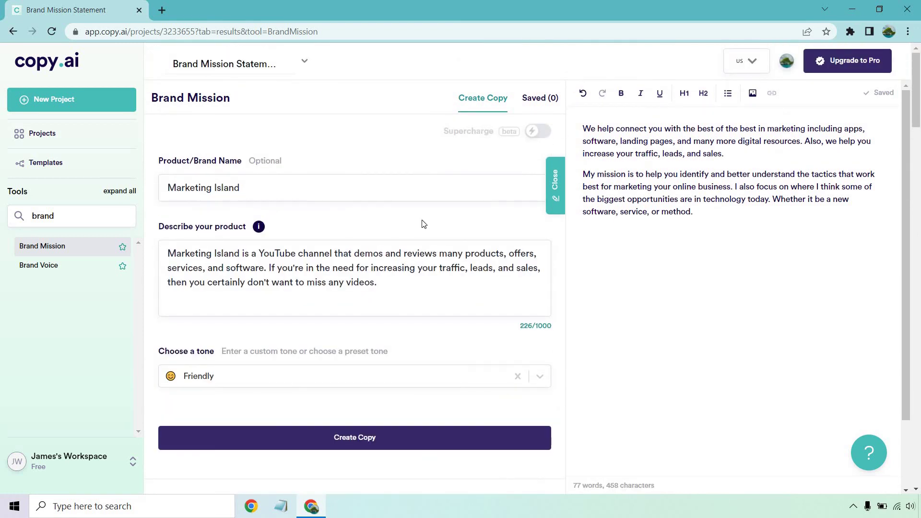